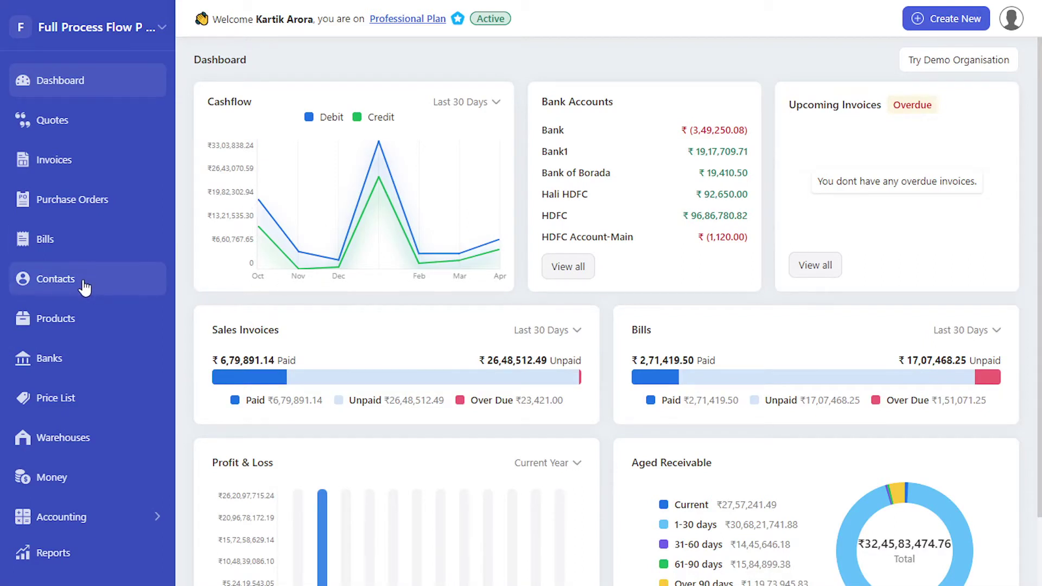
scroll(85, 285, "down", 3)
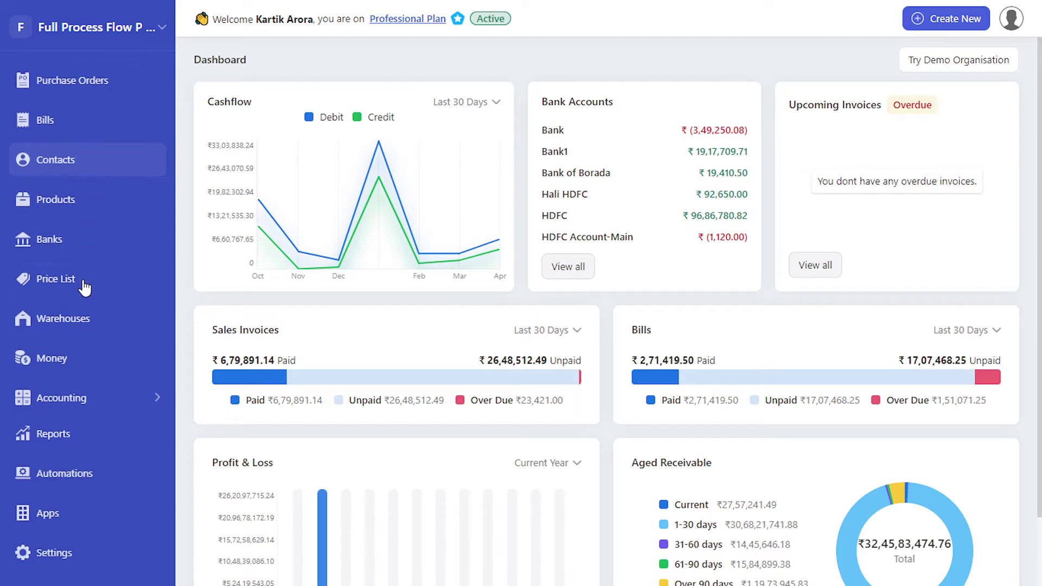
Step: Go to the Reports overview from the left sidebar
left_click(70, 434)
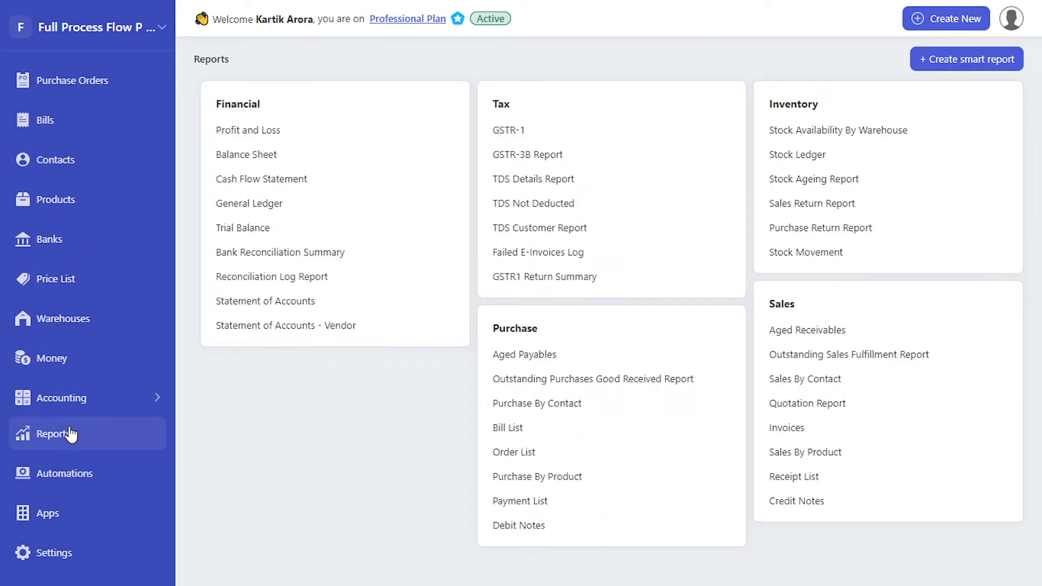
left_click(952, 63)
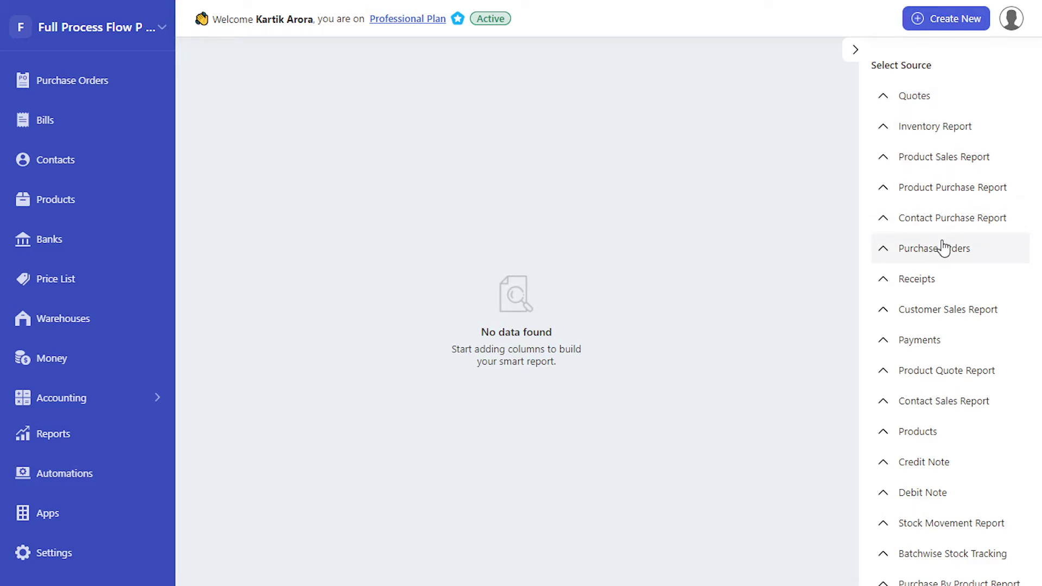
scroll(941, 285, "down", 4)
scroll(937, 323, "down", 1)
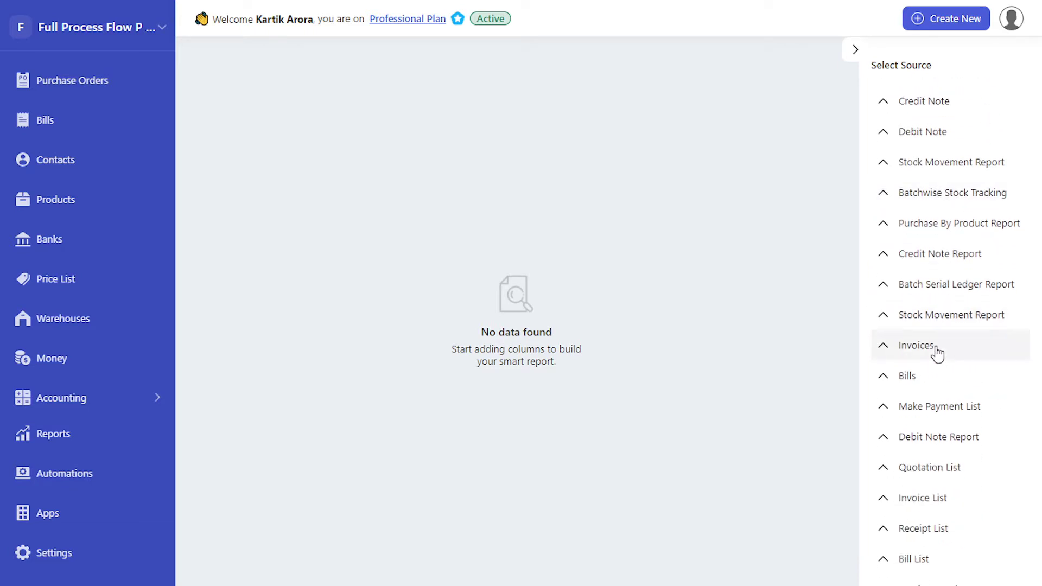
Step: Apply Invoices columns: invoice code, contact name, invoice date, due date, total and due amounts
left_click(935, 345)
scroll(937, 351, "down", 2)
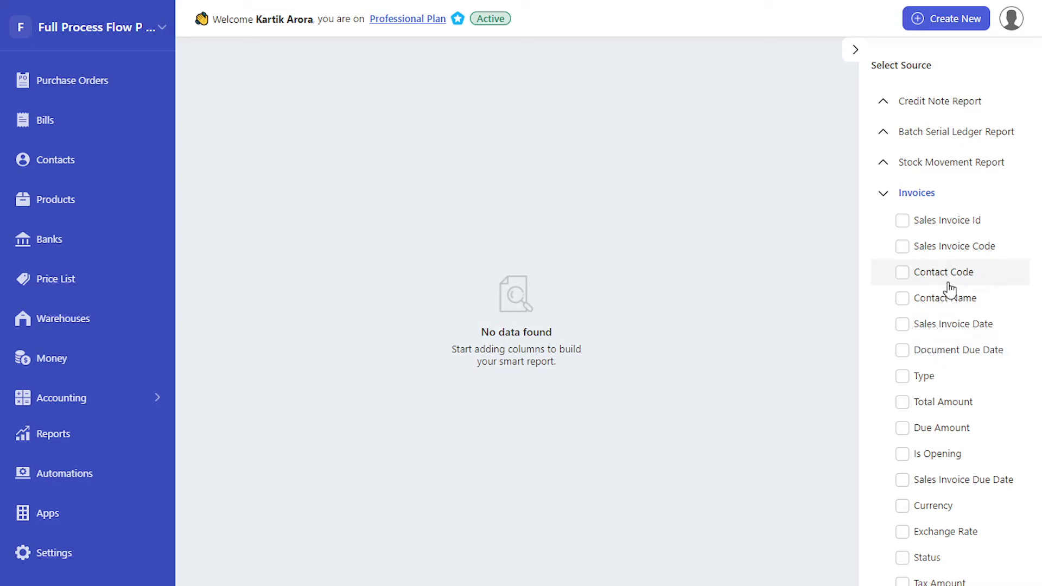
left_click(956, 247)
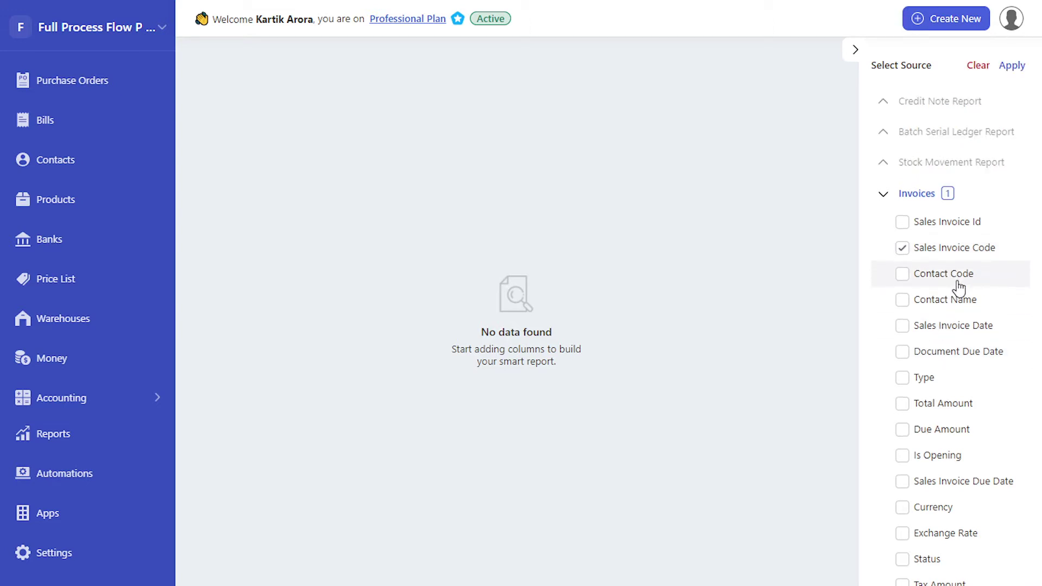
left_click(952, 300)
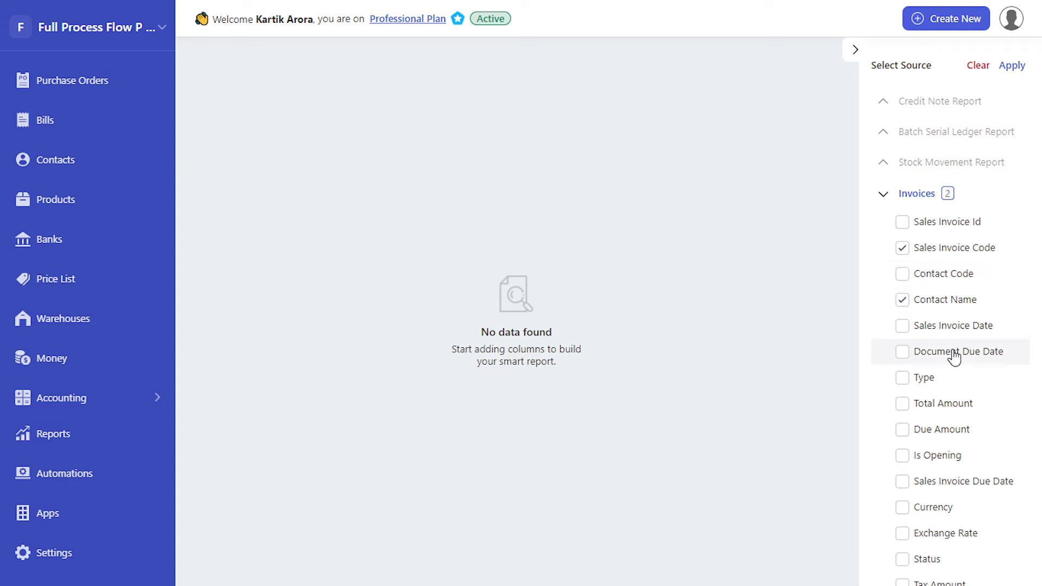
left_click(957, 326)
left_click(961, 356)
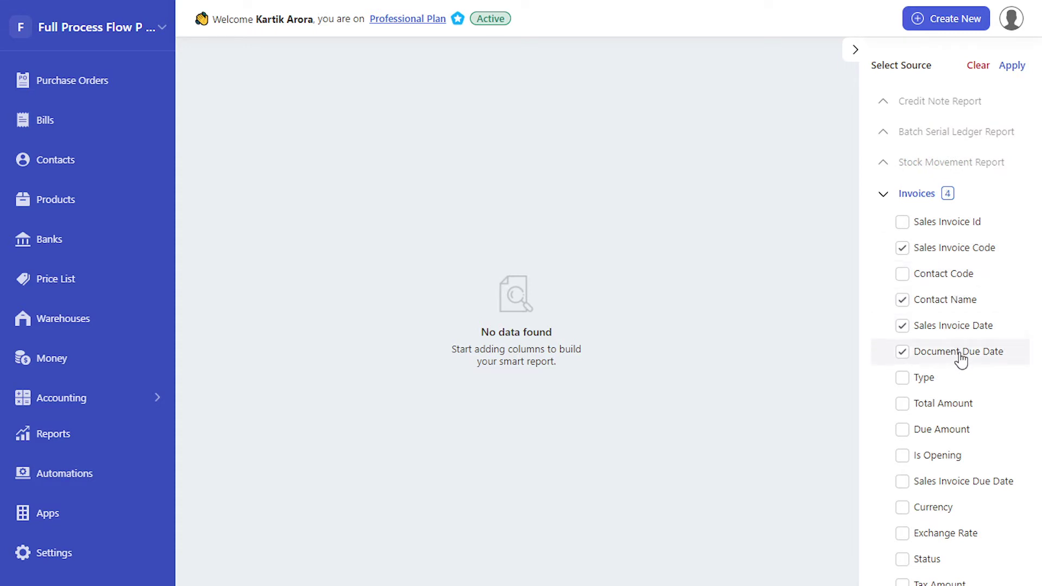
left_click(961, 404)
left_click(951, 430)
scroll(999, 186, "up", 2)
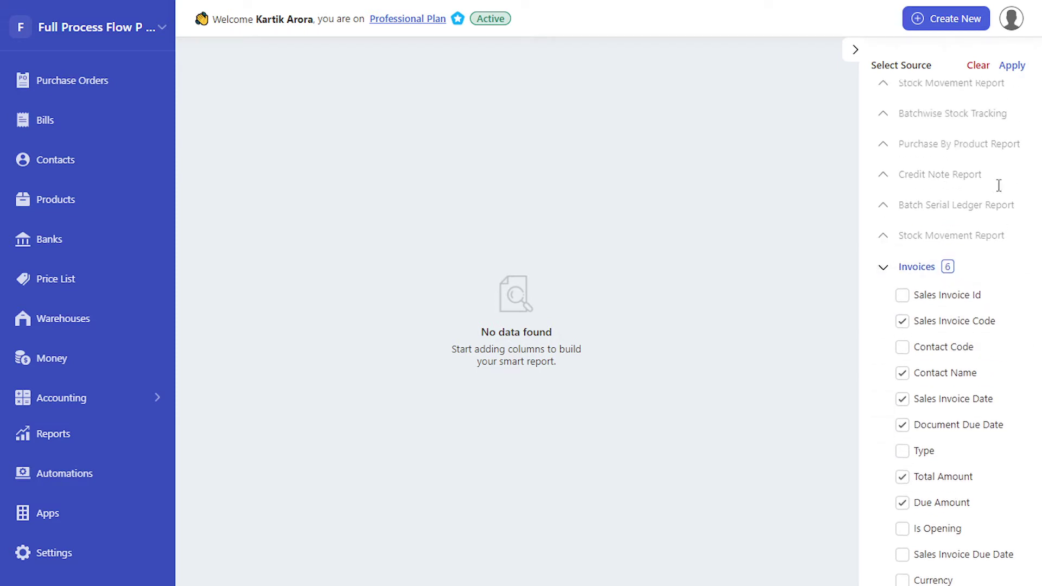
left_click(1012, 65)
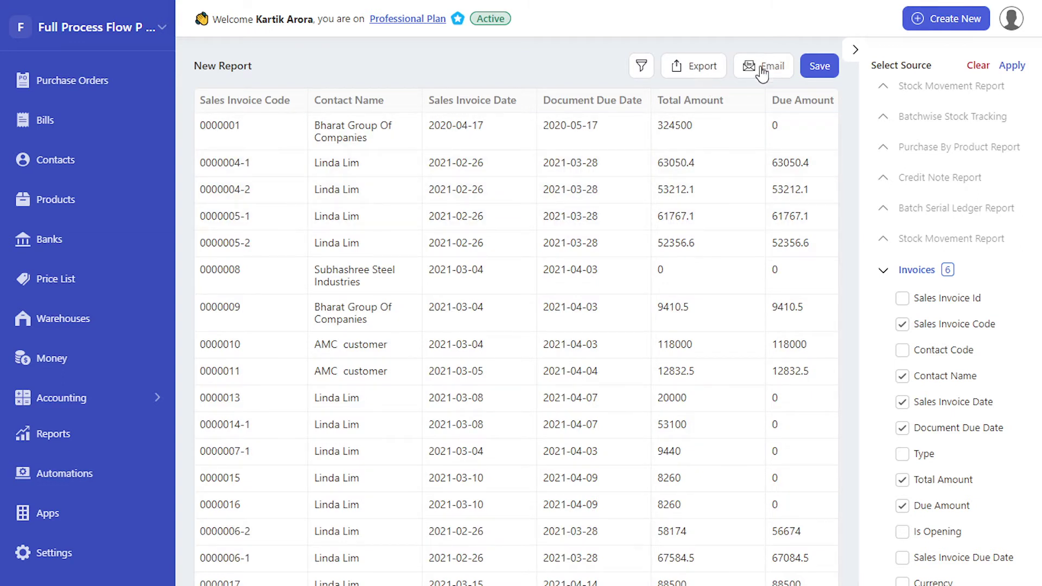
Step: Save the invoice report, bringing up the report name prompt
left_click(820, 65)
Step: Save the report as 'Invoice outstanding report' and view it under My Reports
triple_click(467, 308)
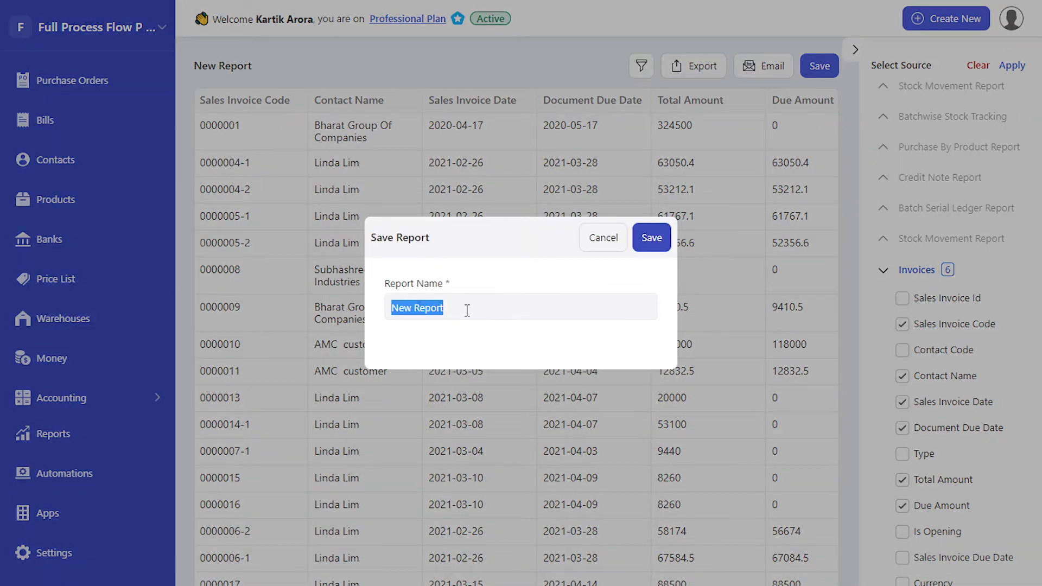
type("Invoice o")
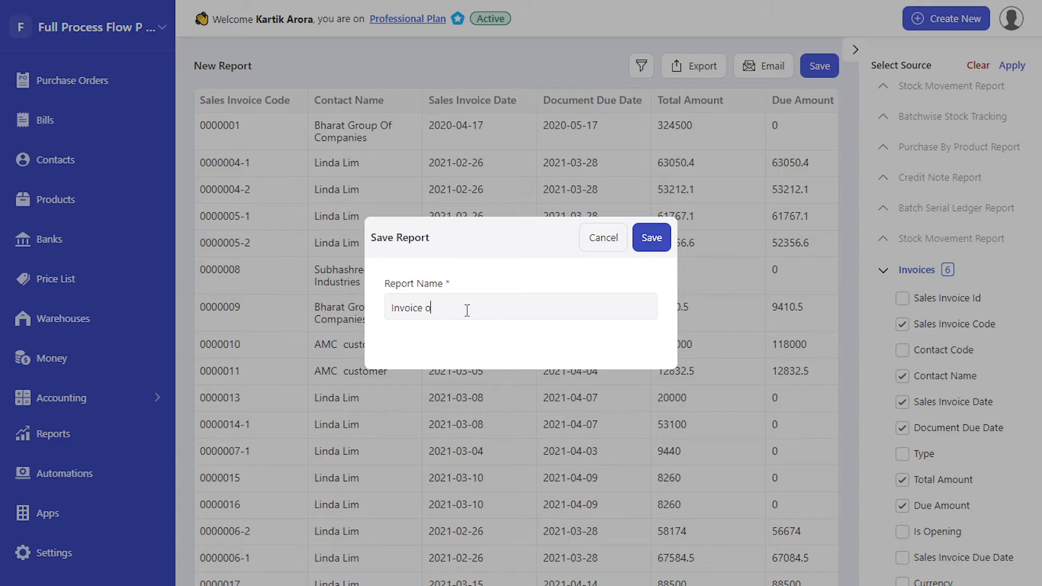
type("utstanding report")
left_click(648, 242)
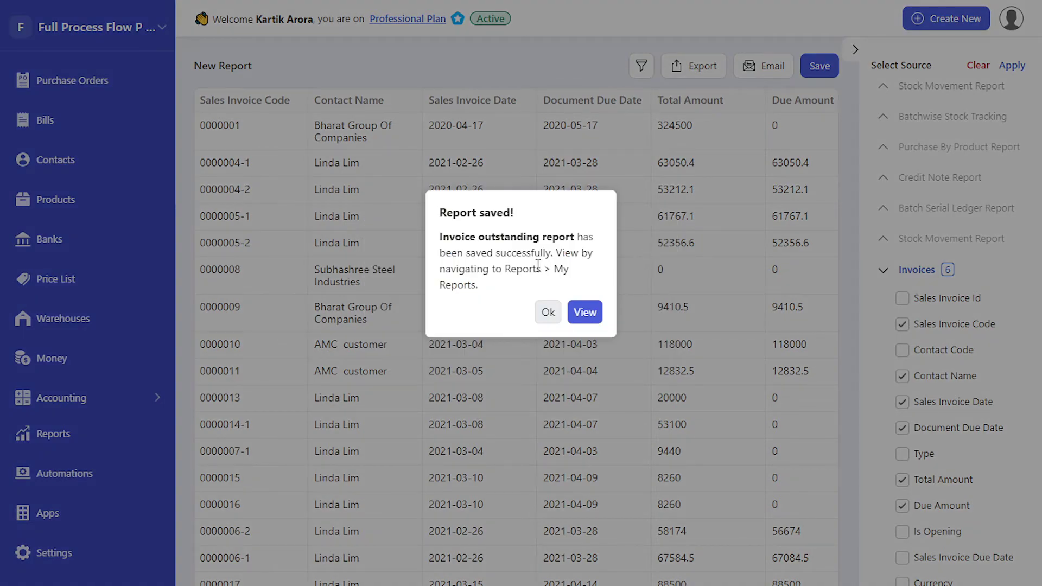
left_click(586, 311)
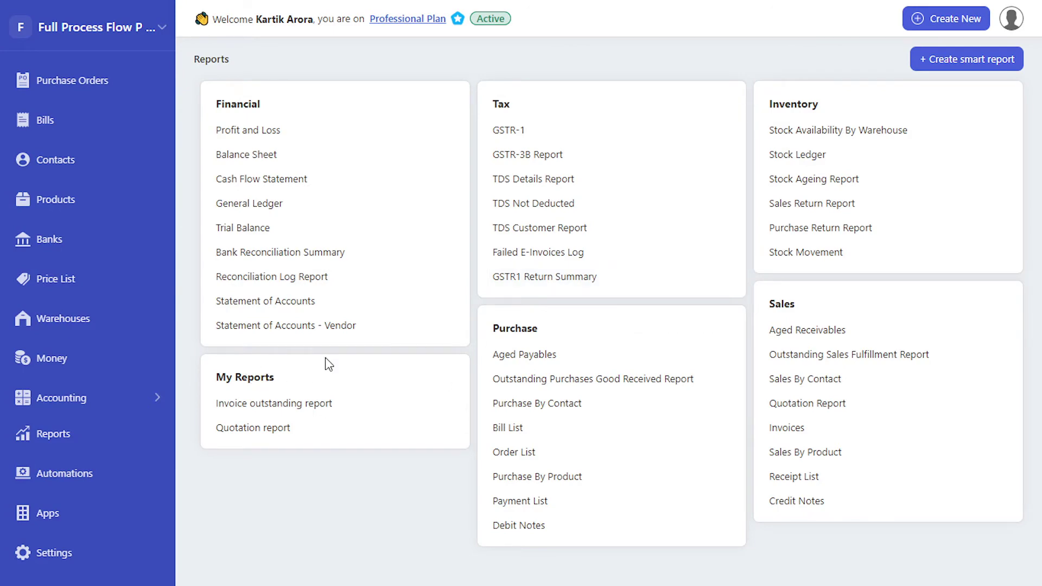
Step: Start another smart report and expand the Stock Movement Report source
left_click(955, 58)
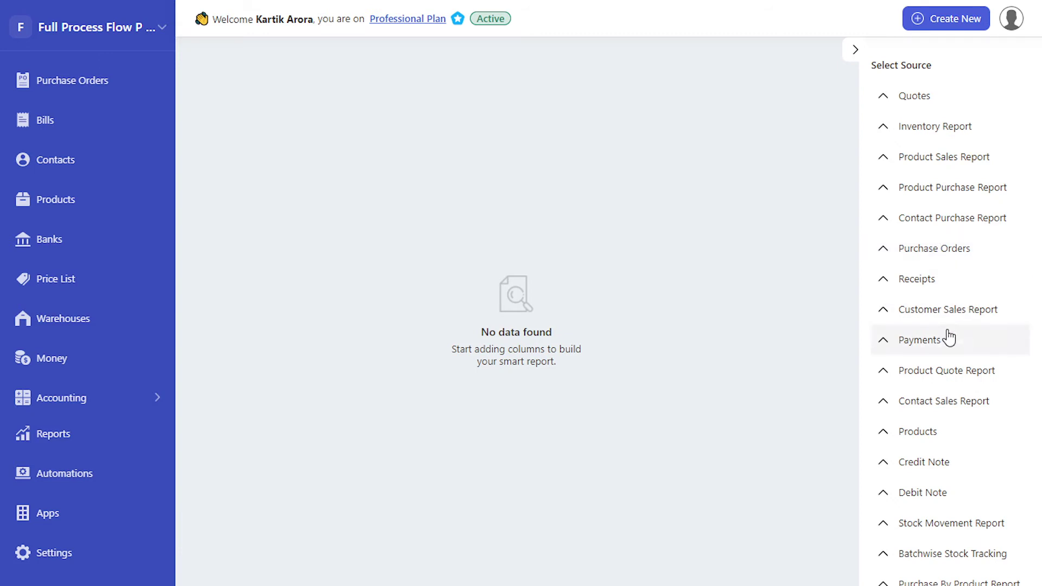
scroll(952, 334, "down", 3)
left_click(945, 295)
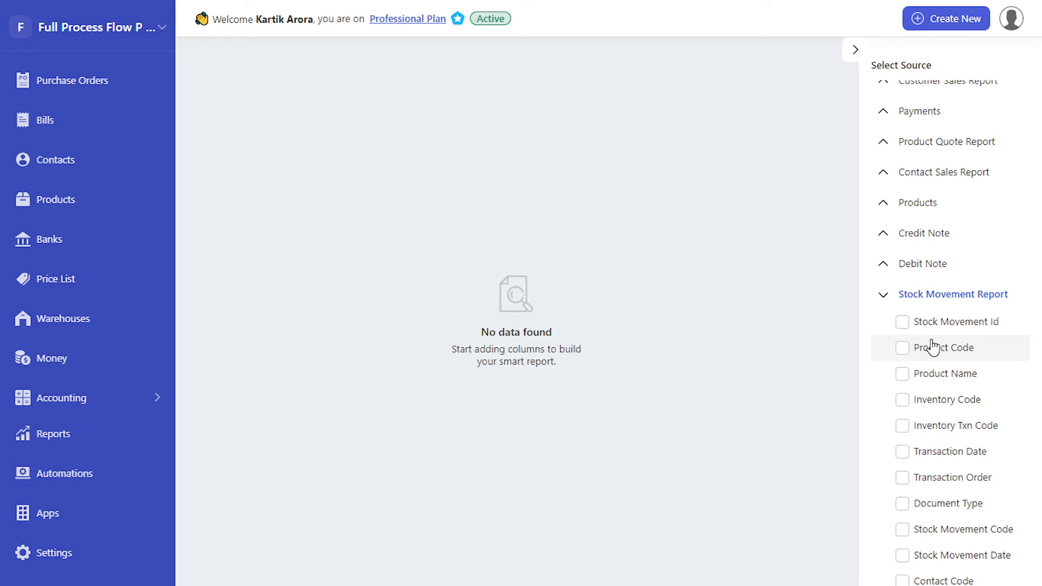
scroll(933, 346, "down", 3)
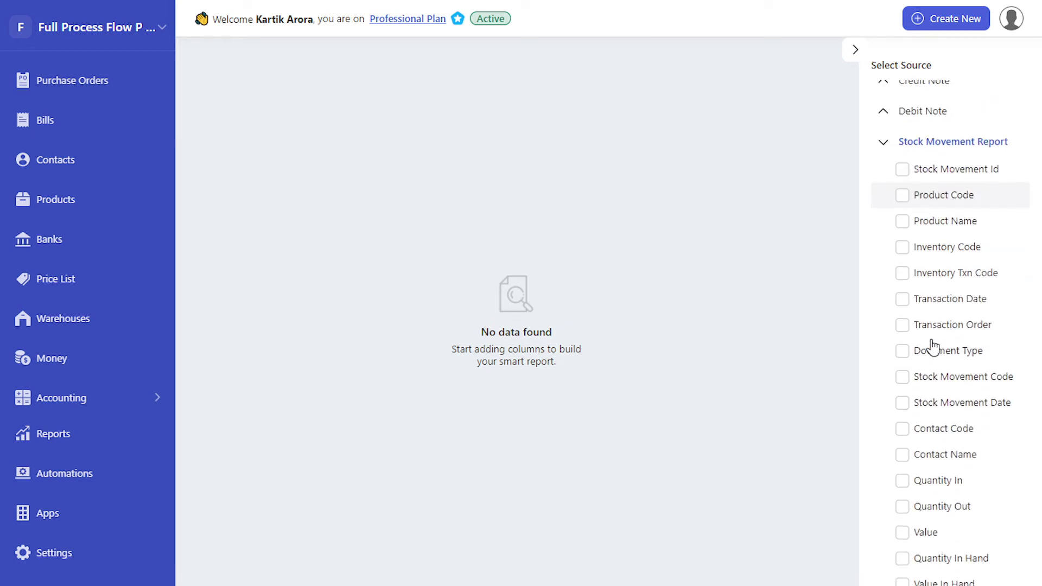
scroll(932, 347, "down", 2)
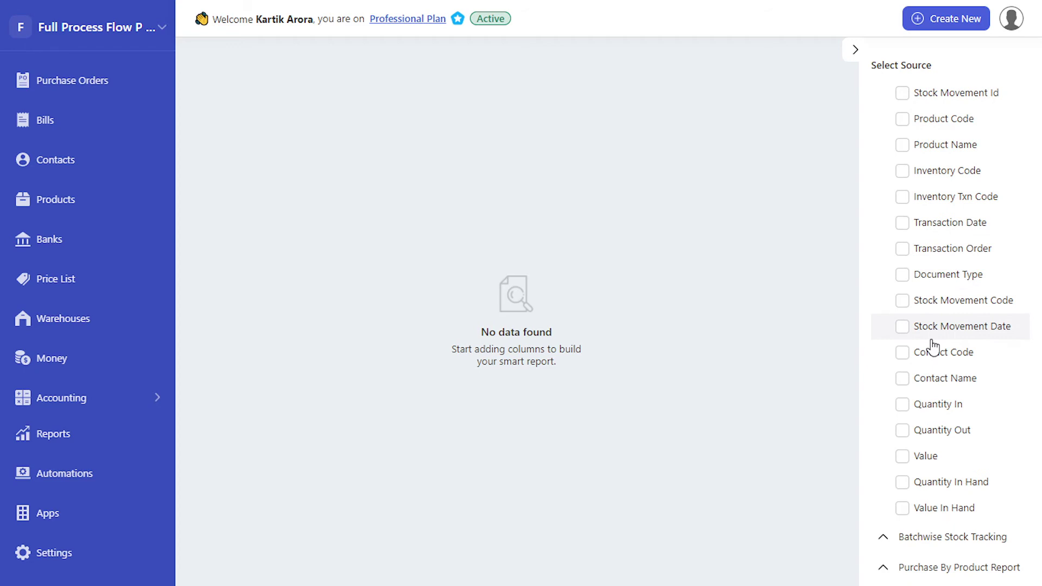
scroll(933, 346, "up", 2)
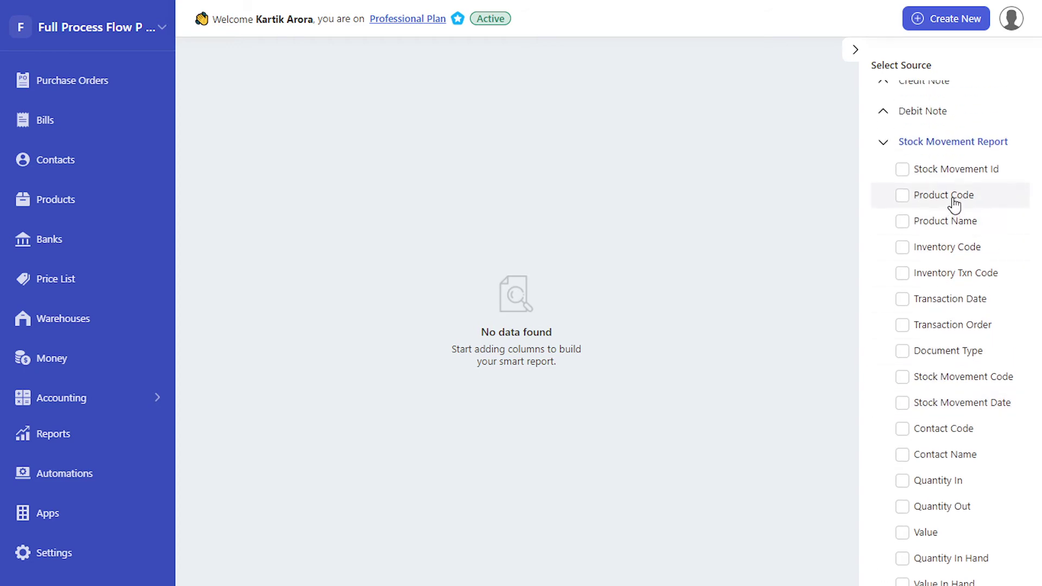
Step: Tick Stock Movement Id, Product Name, both dates, Document Type, Quantity In/Out and Value
left_click(956, 169)
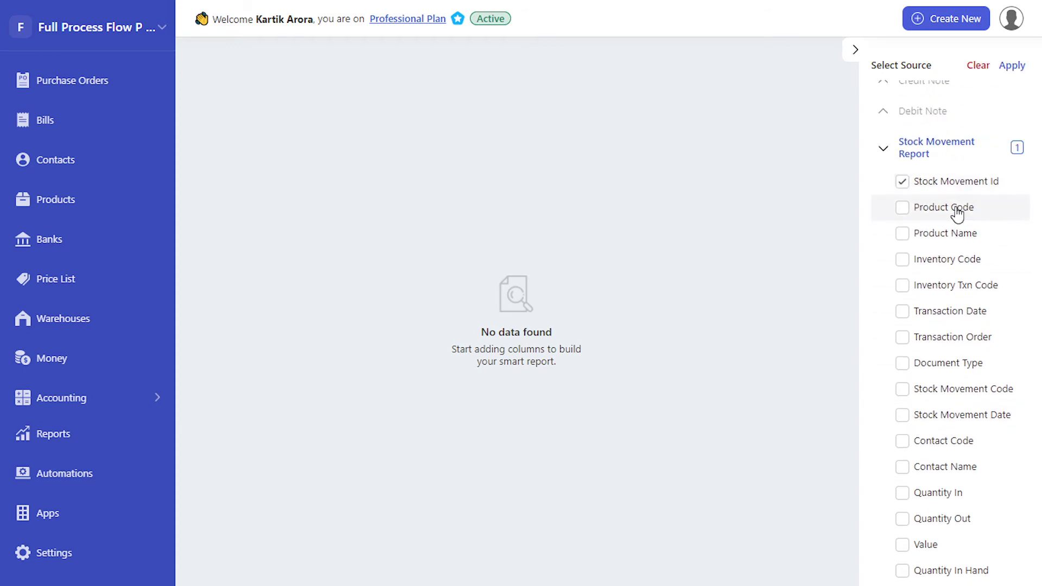
left_click(945, 233)
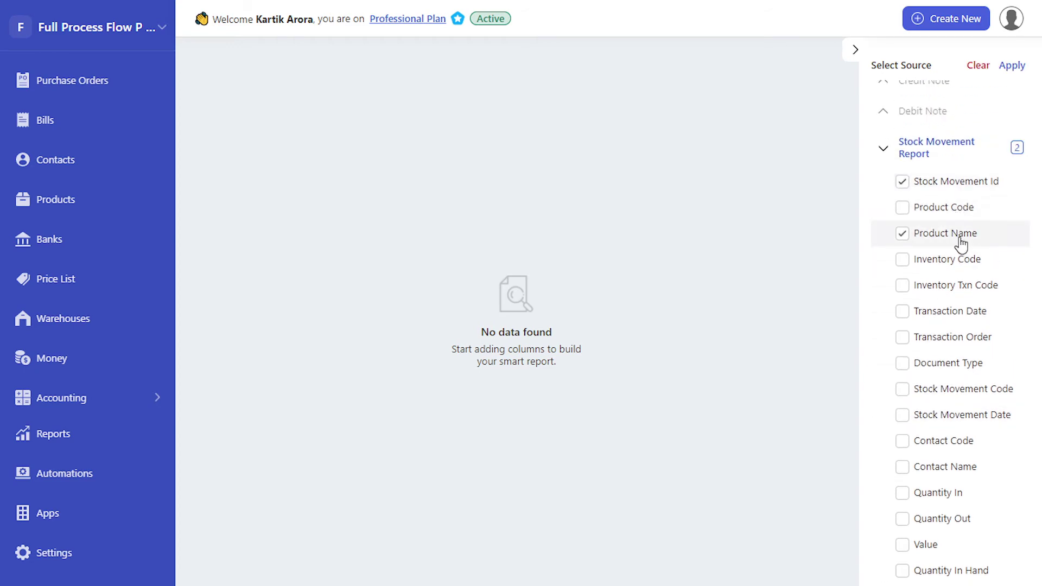
left_click(964, 316)
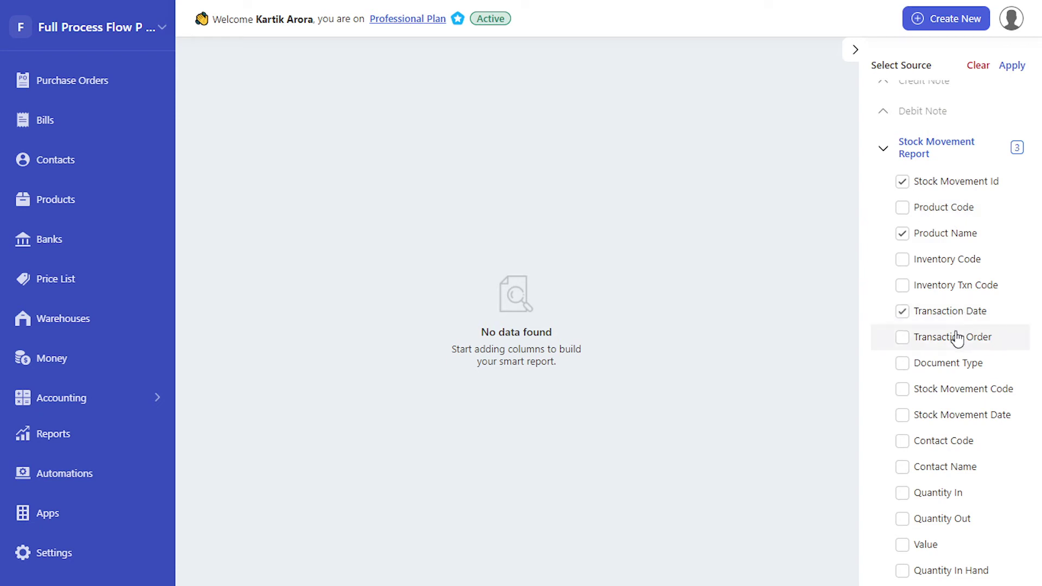
left_click(961, 368)
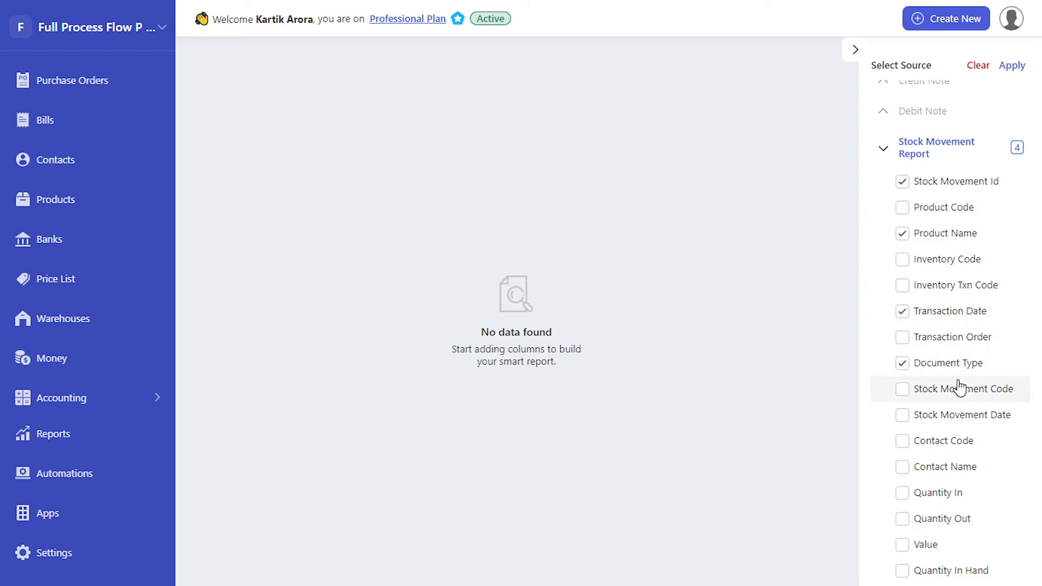
left_click(961, 417)
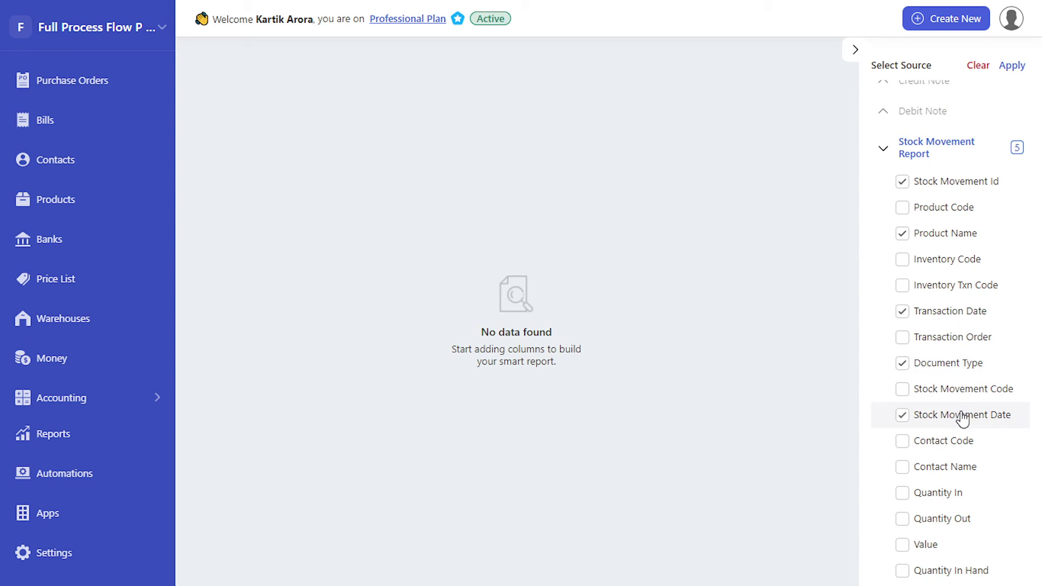
scroll(962, 418, "down", 3)
scroll(964, 367, "up", 1)
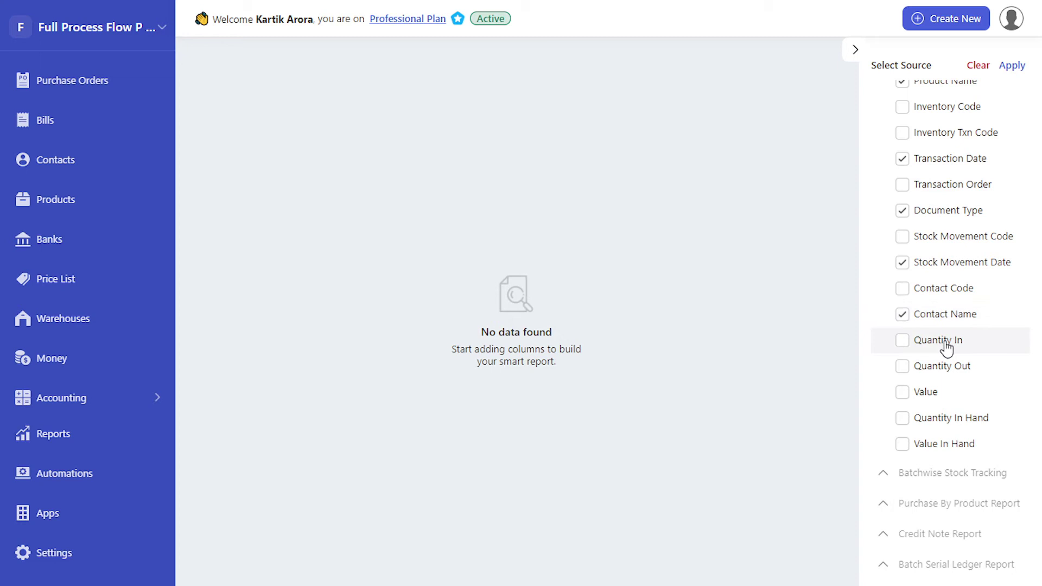
left_click(944, 340)
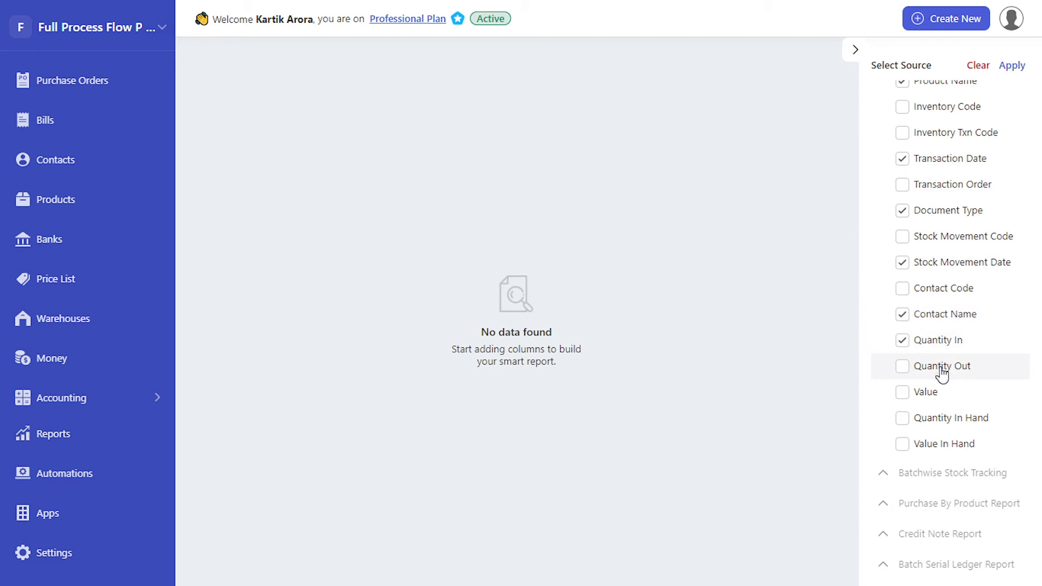
left_click(942, 368)
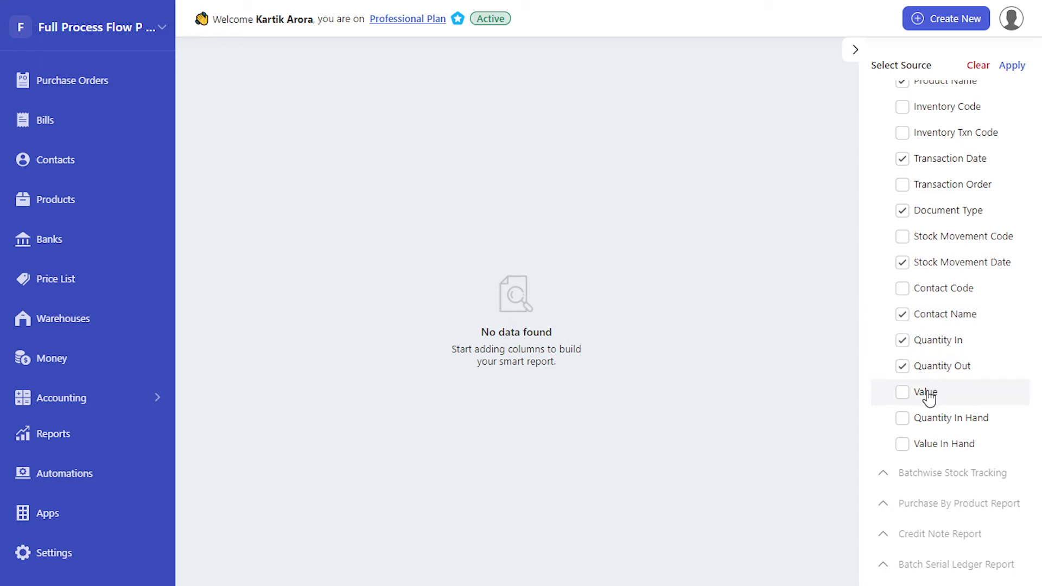
left_click(929, 397)
scroll(945, 390, "up", 4)
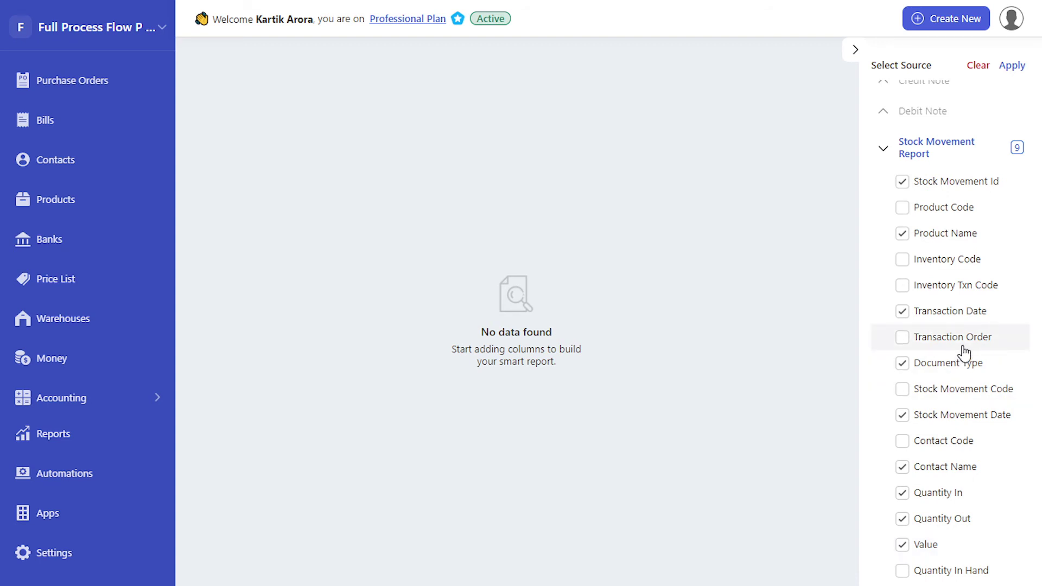
Step: Apply the ticked Stock Movement columns to build the report table
left_click(1013, 65)
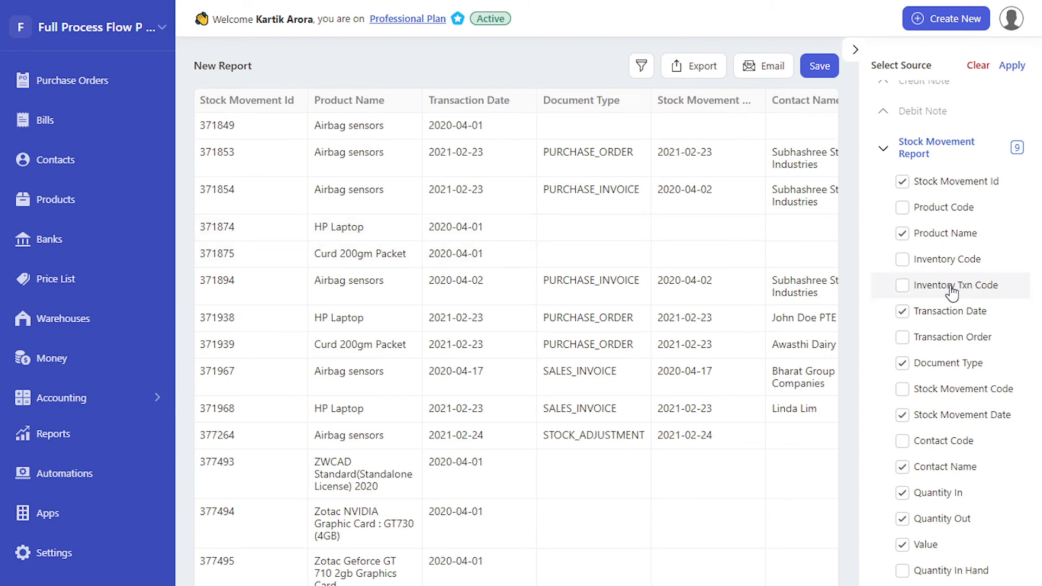
scroll(948, 285, "down", 3)
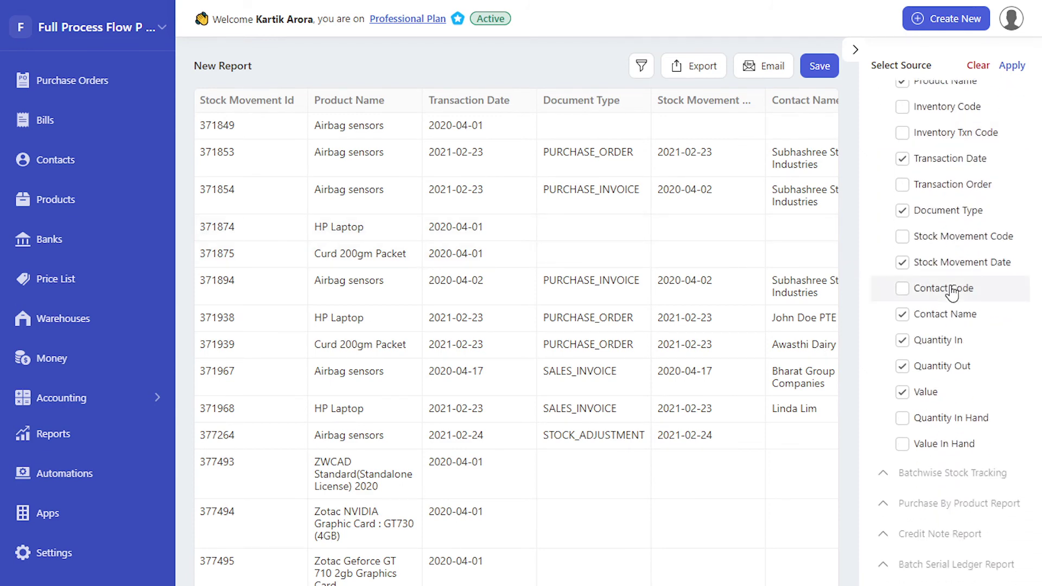
scroll(952, 292, "up", 6)
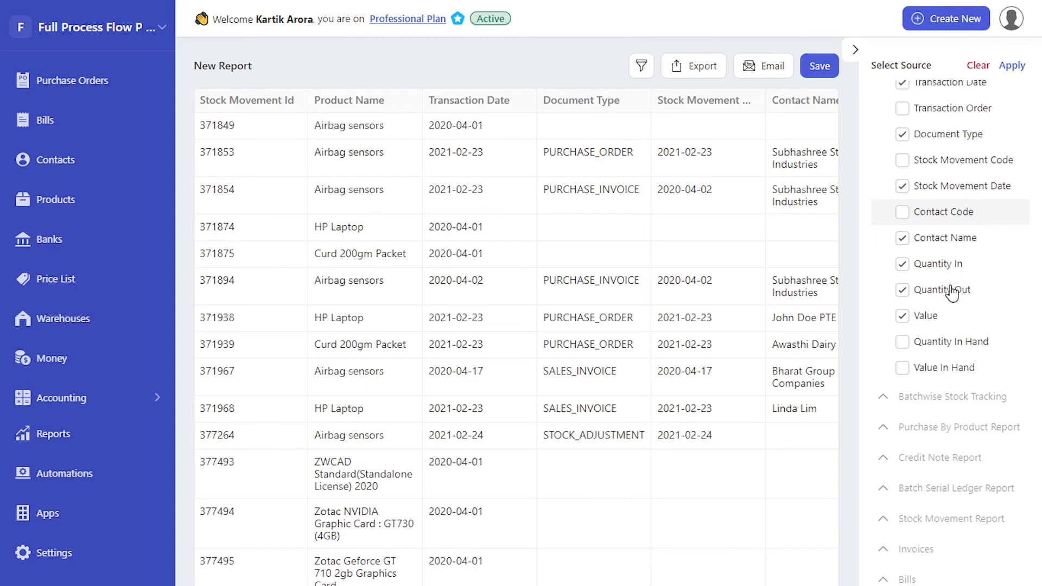
scroll(952, 285, "up", 6)
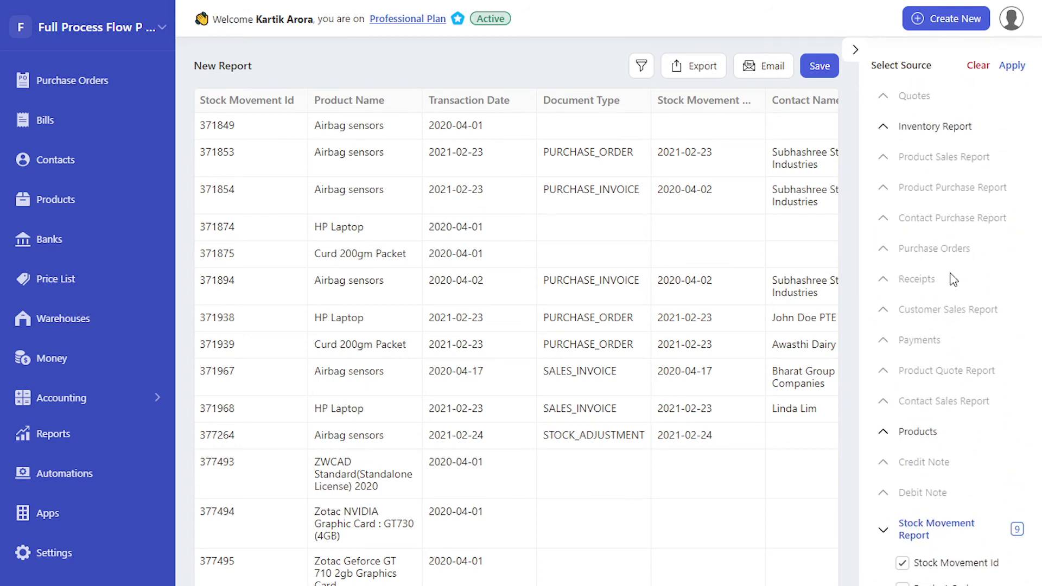
Step: Clear the stock movement columns and go back to the Reports overview
left_click(978, 65)
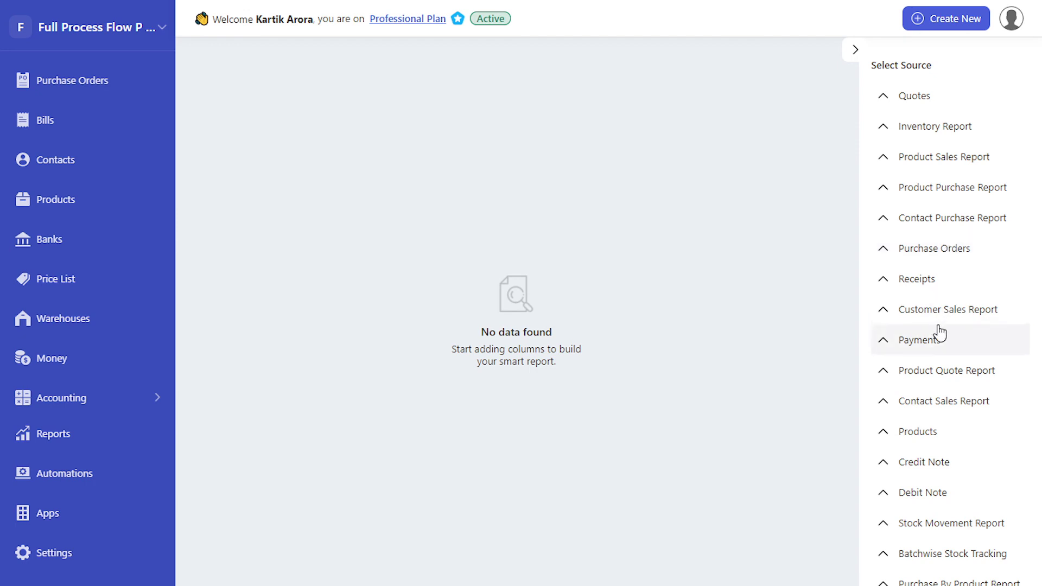
scroll(948, 325, "down", 3)
scroll(944, 326, "down", 3)
scroll(940, 330, "down", 3)
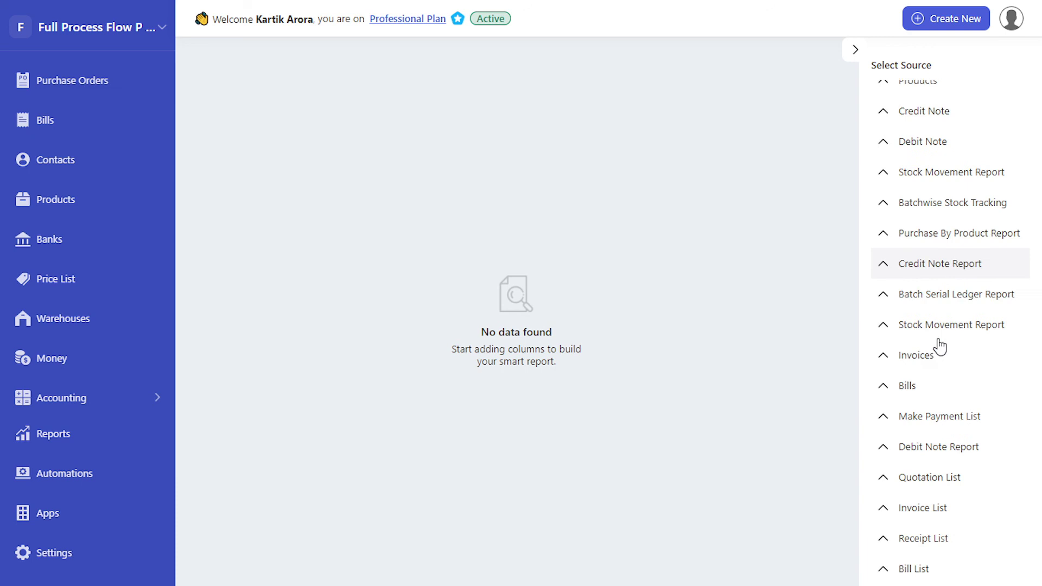
scroll(945, 391, "down", 1)
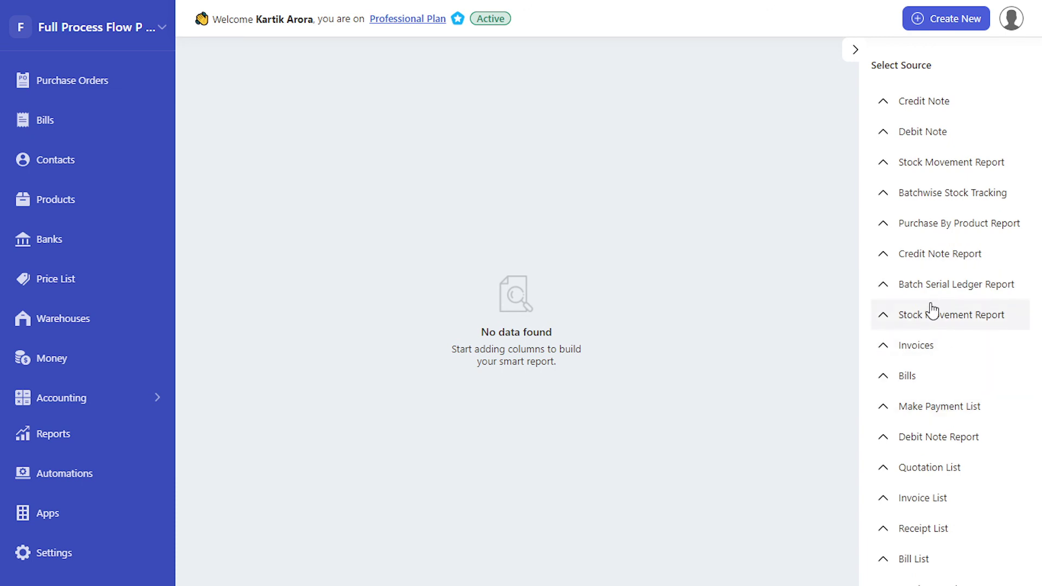
scroll(932, 309, "up", 5)
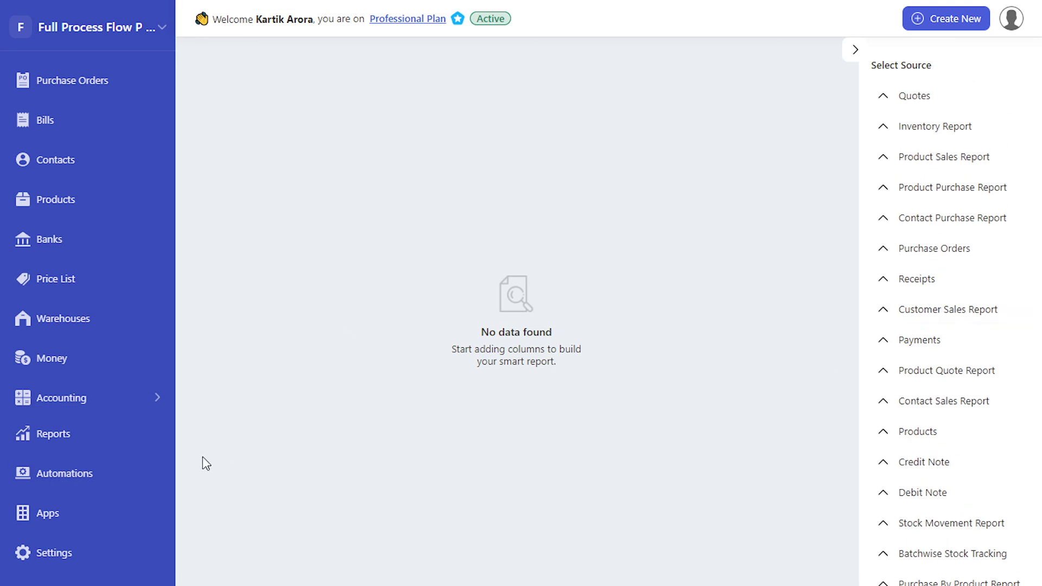
left_click(53, 433)
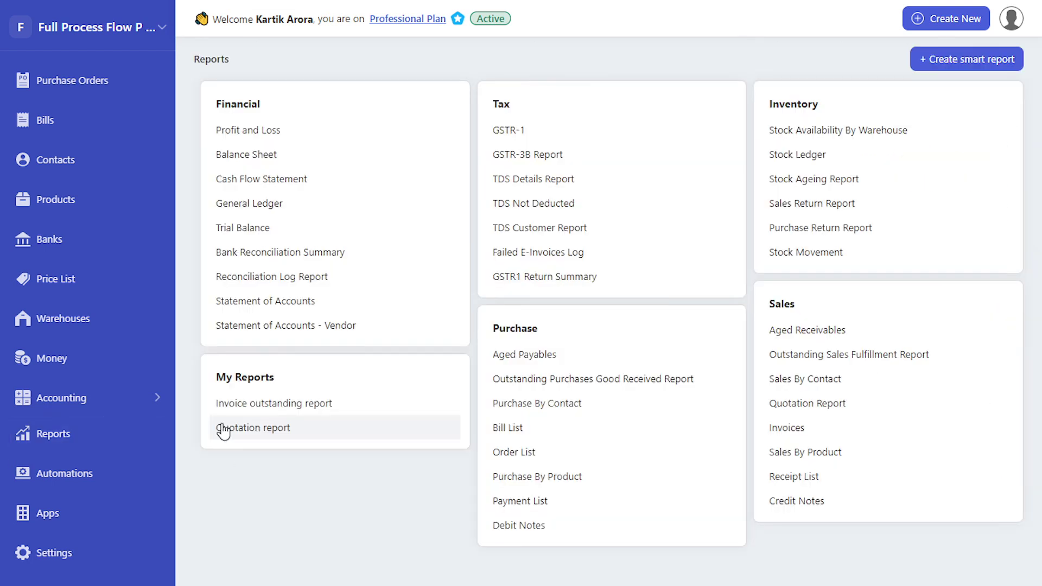